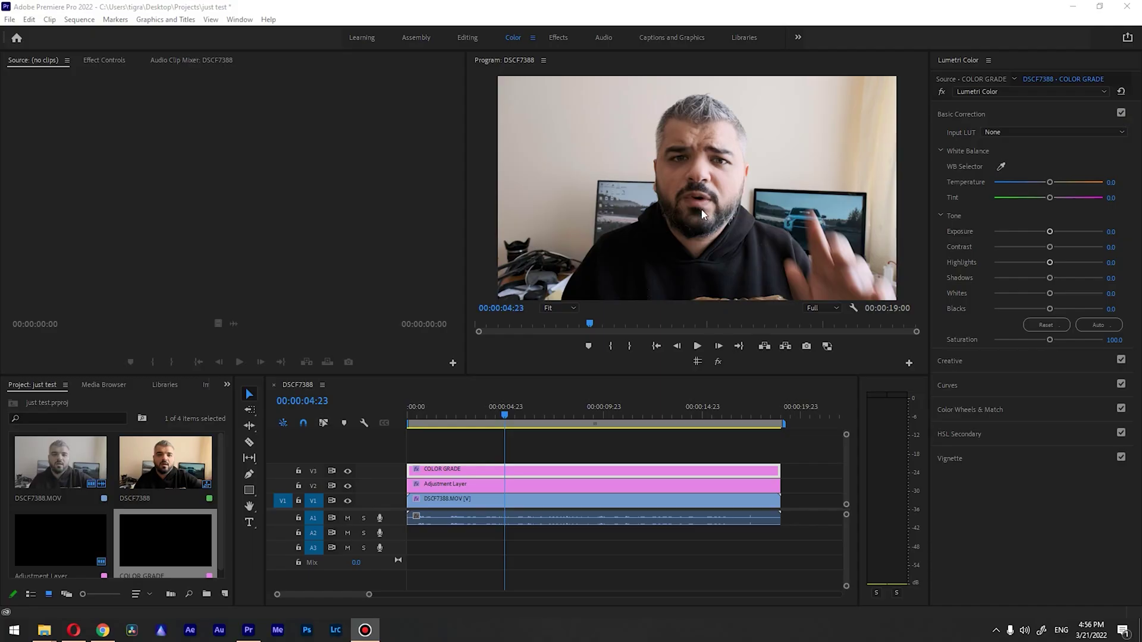
# - Eyedropper white balance to Temperature 25.4 and Tint -7.4, then set Exposure -0.9, Contrast 33.7, Highlights 50, Shadows 41.3
pyautogui.click(672, 234)
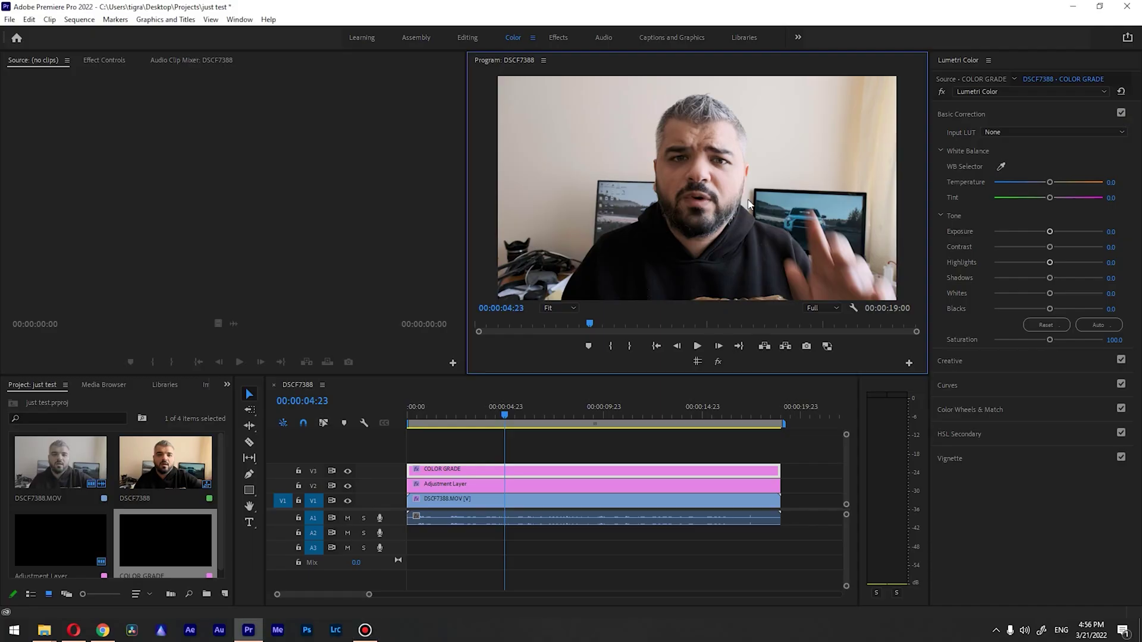
pyautogui.click(1001, 167)
pyautogui.click(860, 201)
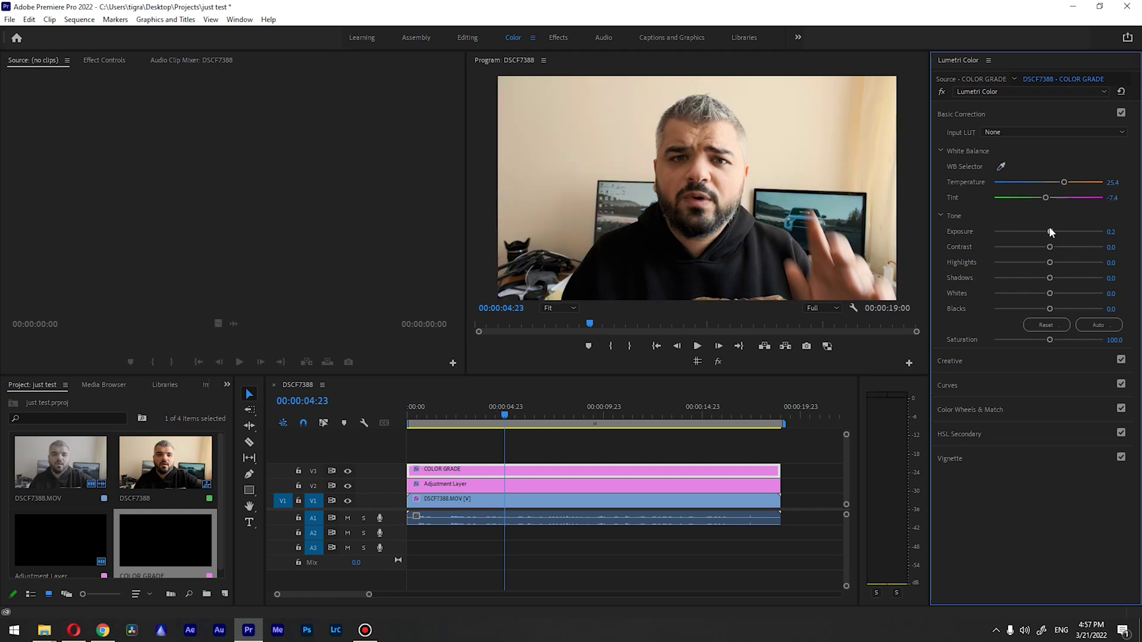
pyautogui.scroll(-3, 1049, 229)
pyautogui.moveTo(1054, 247); pyautogui.dragTo(1070, 283)
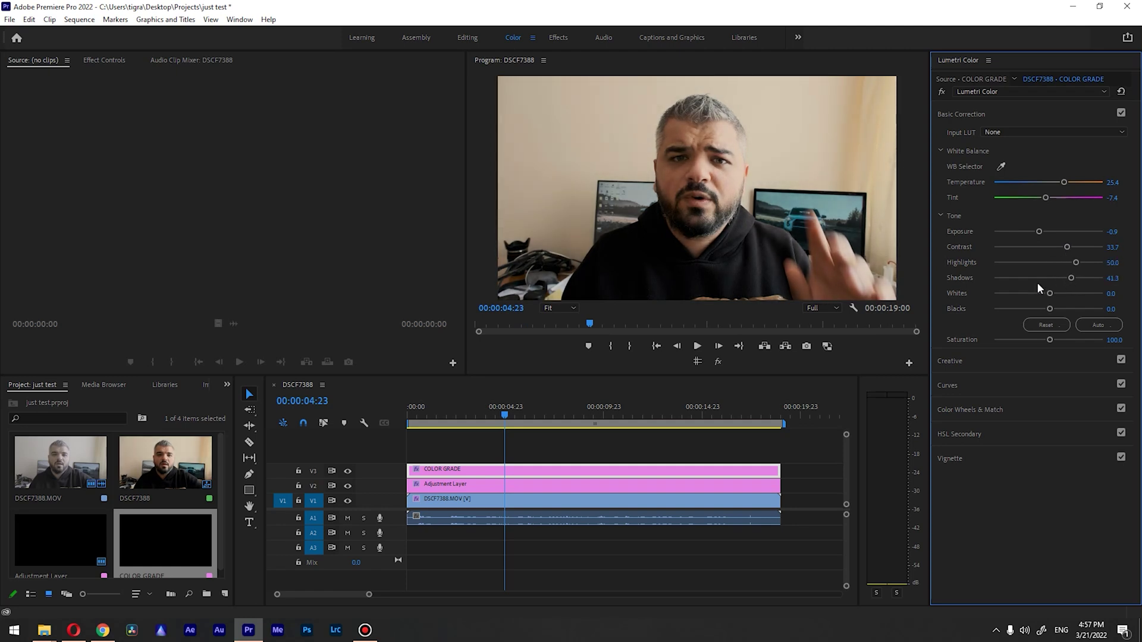
# - Add Faded Film 24.5, Sharpen 23.7, Vibrance 40.2 and a shadow tint, then place a master curve point
pyautogui.click(973, 366)
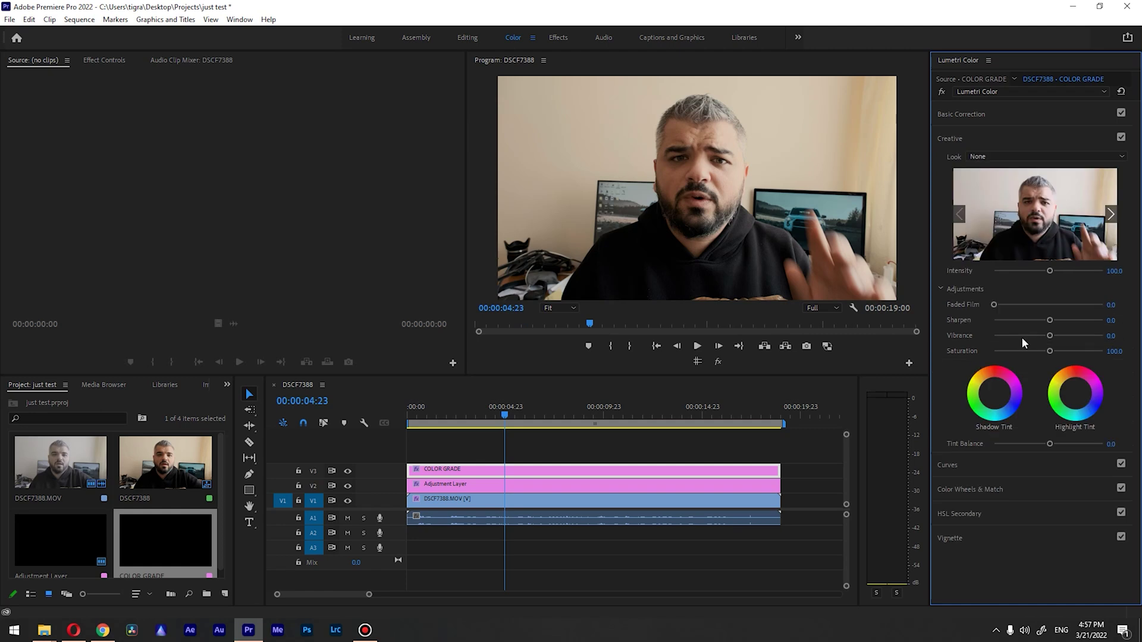
pyautogui.moveTo(993, 305); pyautogui.dragTo(1019, 306)
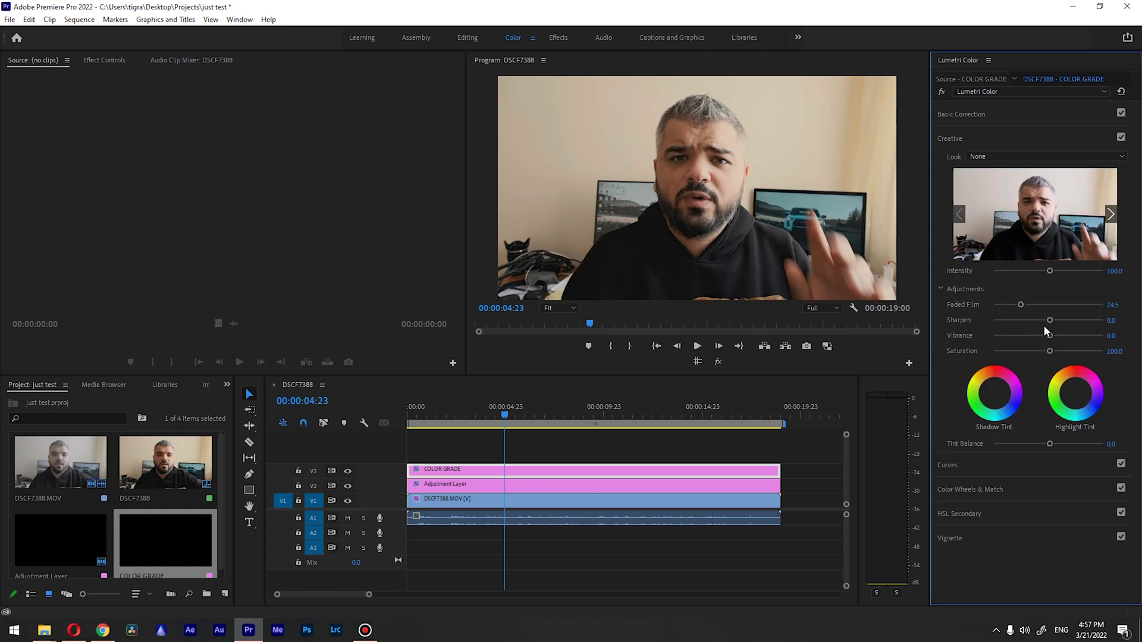
pyautogui.moveTo(1050, 320); pyautogui.dragTo(1070, 336)
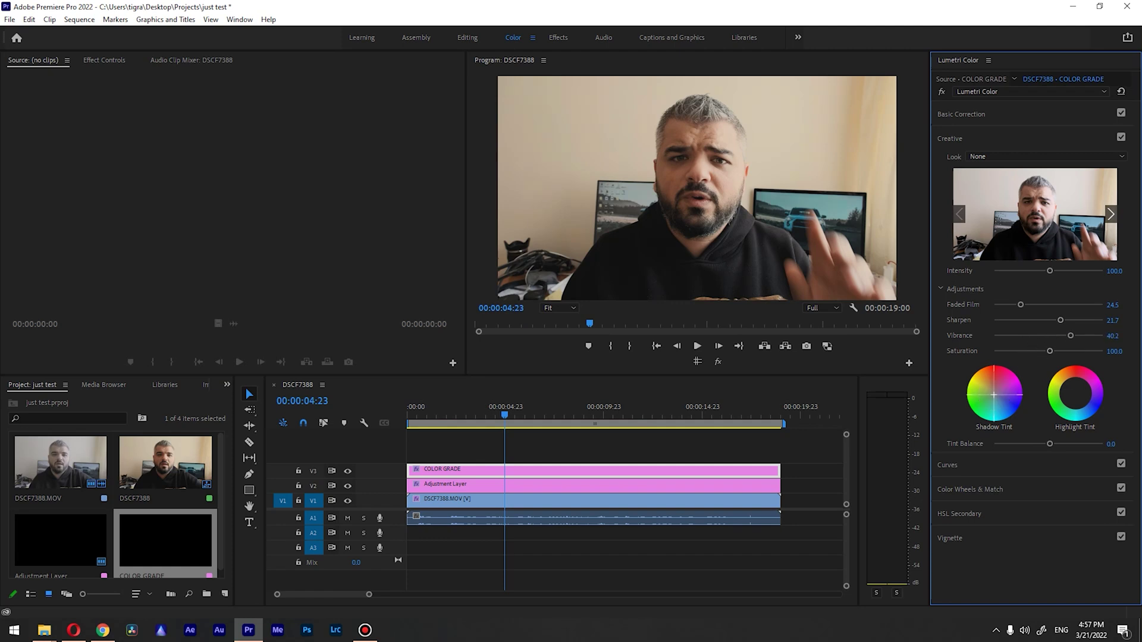
pyautogui.click(991, 397)
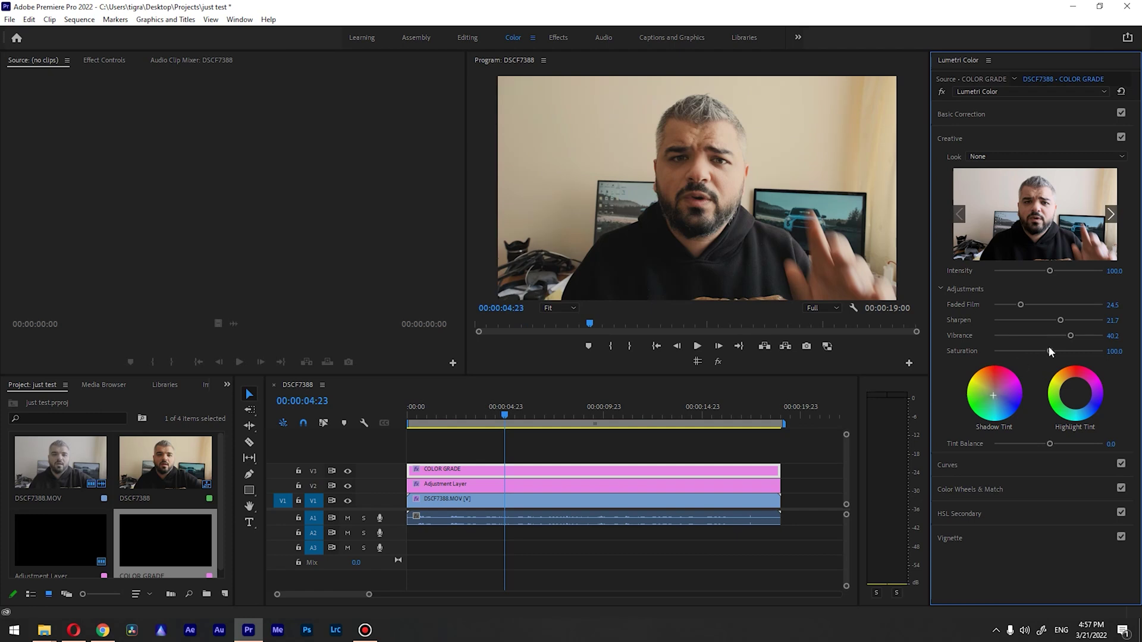
pyautogui.click(1009, 466)
pyautogui.moveTo(1089, 274); pyautogui.dragTo(1071, 262)
# - Pull a second RGB master curve point down into a contrast S-curve and show the Lumetri panel menu
pyautogui.click(988, 338)
pyautogui.moveTo(986, 341); pyautogui.dragTo(994, 352)
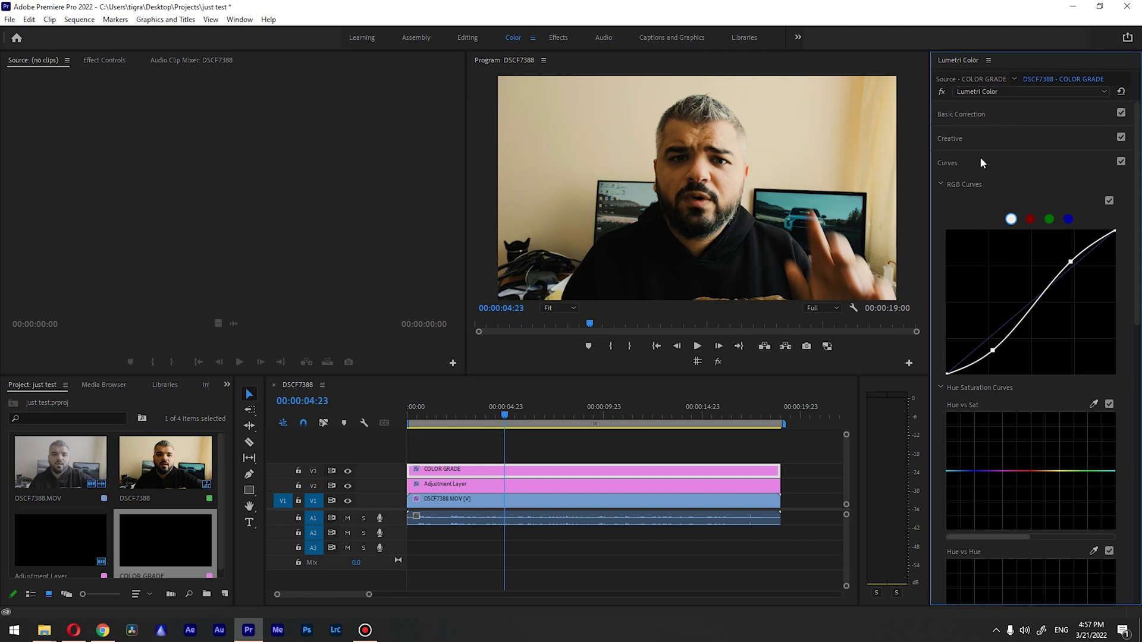
pyautogui.click(989, 60)
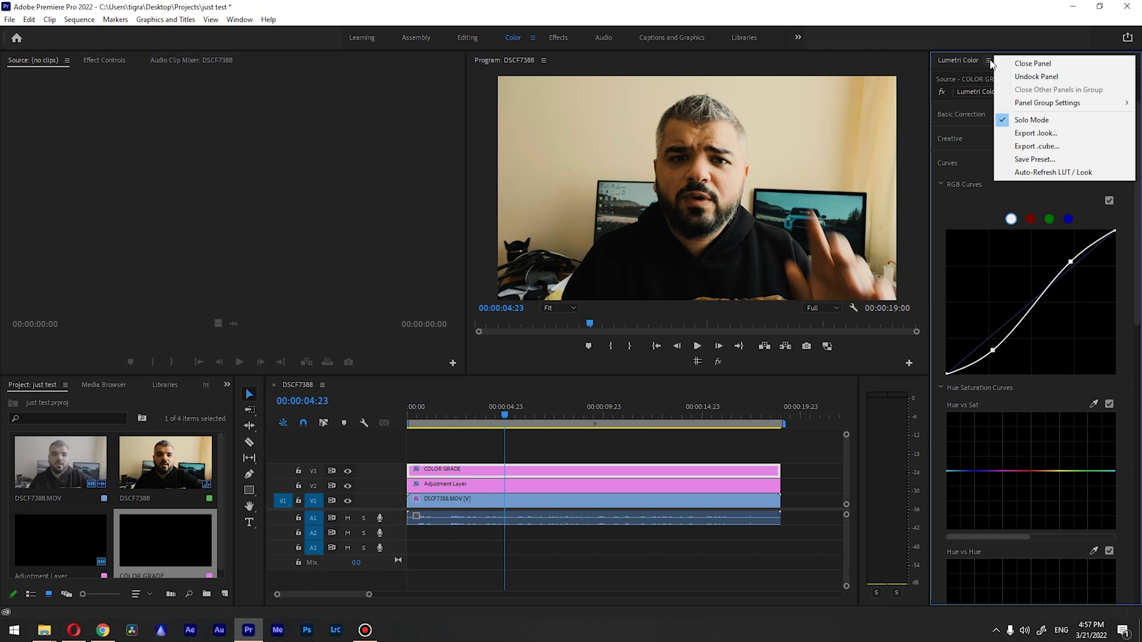
# - Save the grade to the Desktop as the Cube LUT 'Talking head'
pyautogui.click(1065, 149)
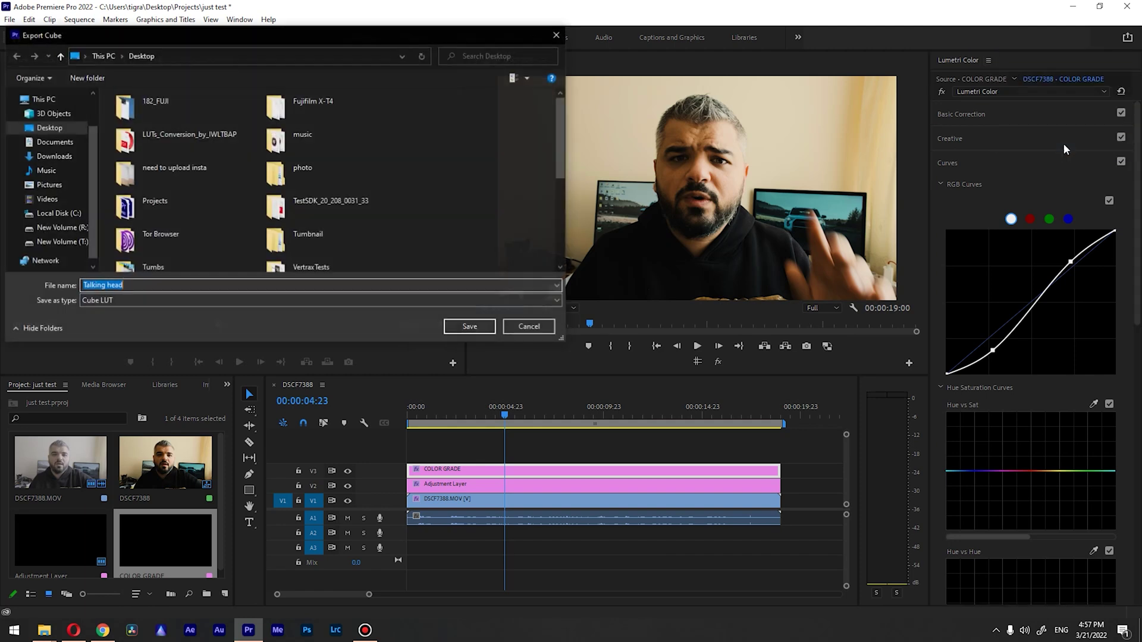
pyautogui.click(137, 286)
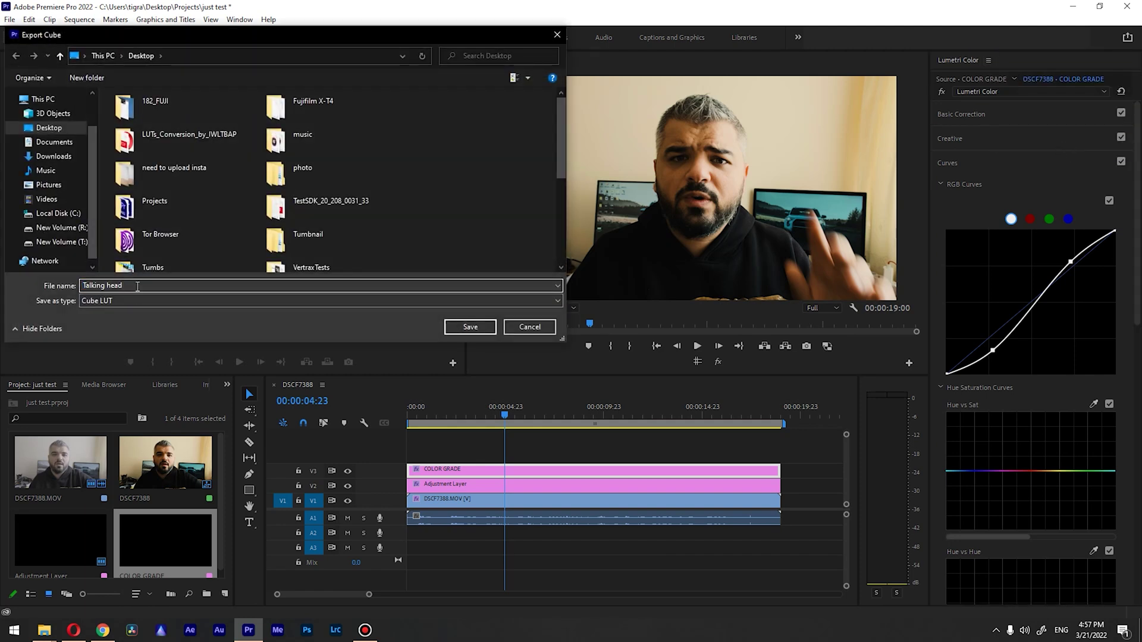
pyautogui.click(469, 331)
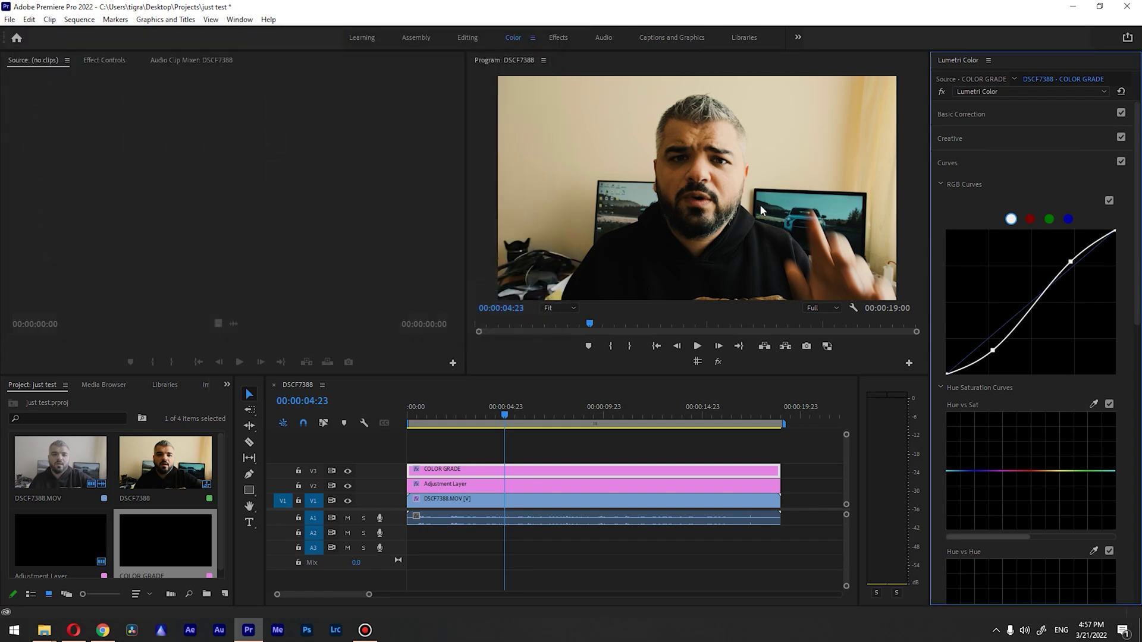
# - Delete the graded COLOR GRADE clip on V3 and lay a fresh one across the whole sequence
pyautogui.click(519, 470)
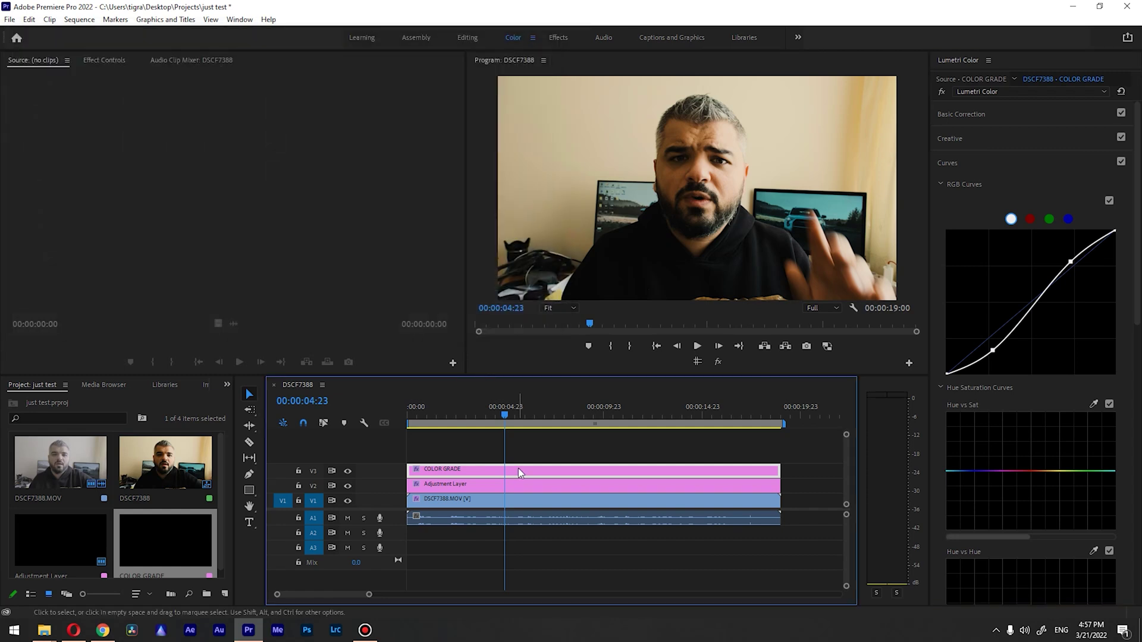
pyautogui.press('Delete')
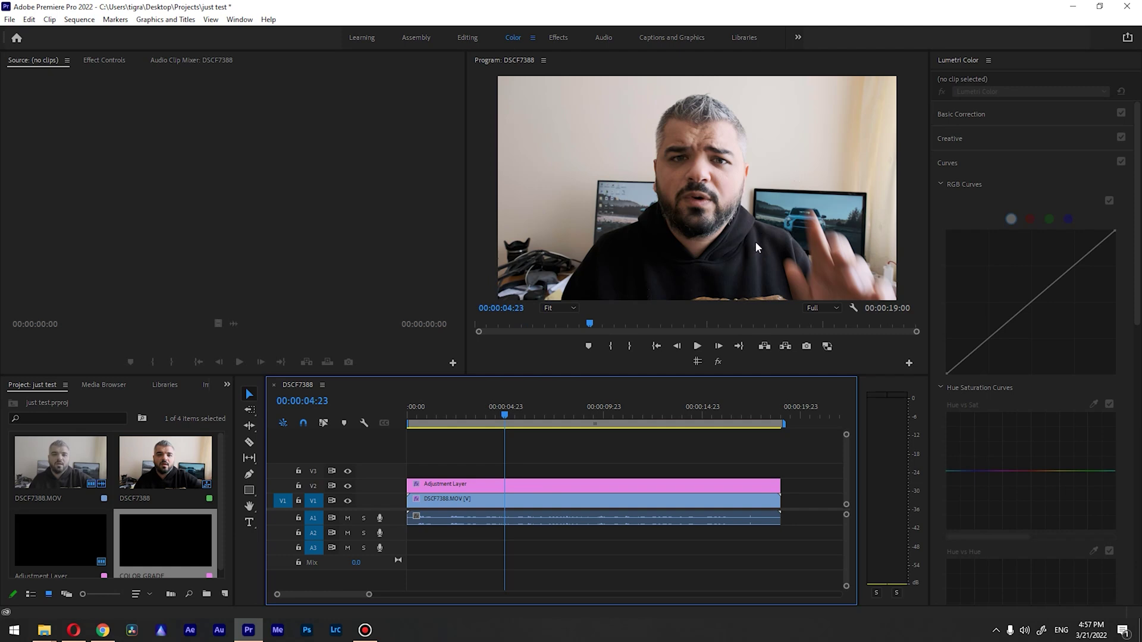
pyautogui.moveTo(174, 551); pyautogui.dragTo(433, 474)
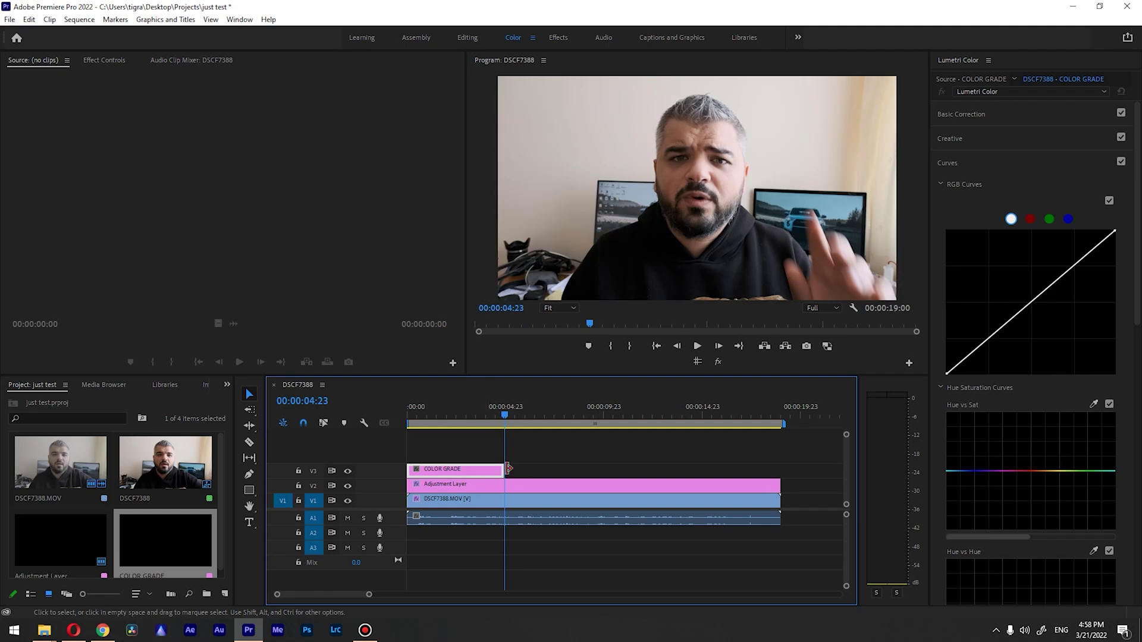
pyautogui.moveTo(504, 470); pyautogui.dragTo(780, 467)
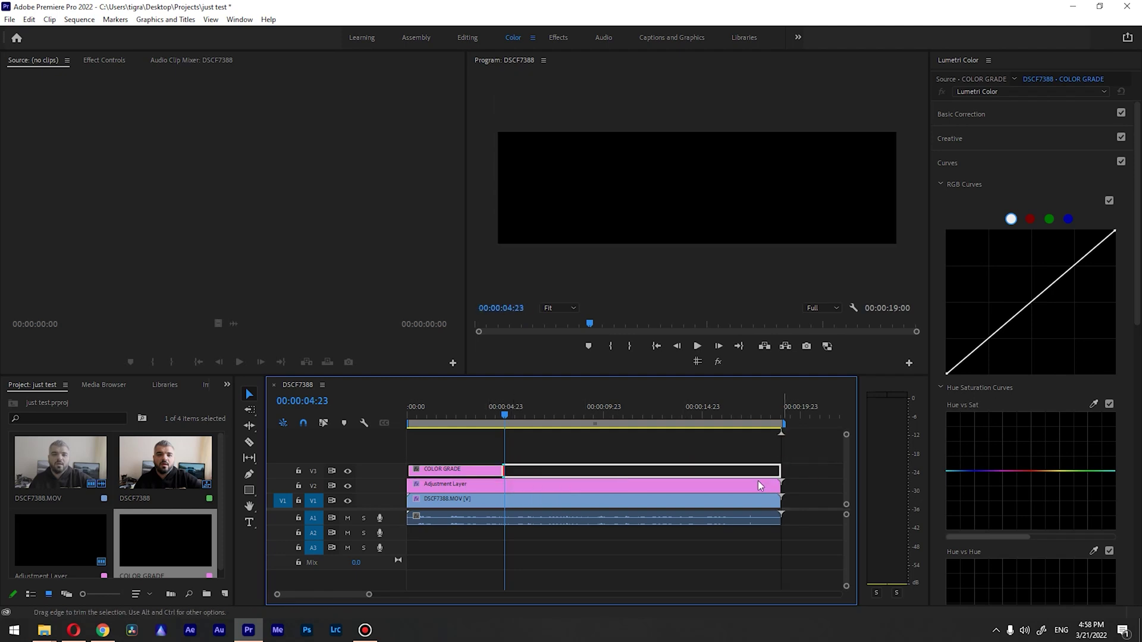
# - Confirm the new clip's Basic Correction and Creative values are at their defaults
pyautogui.click(959, 142)
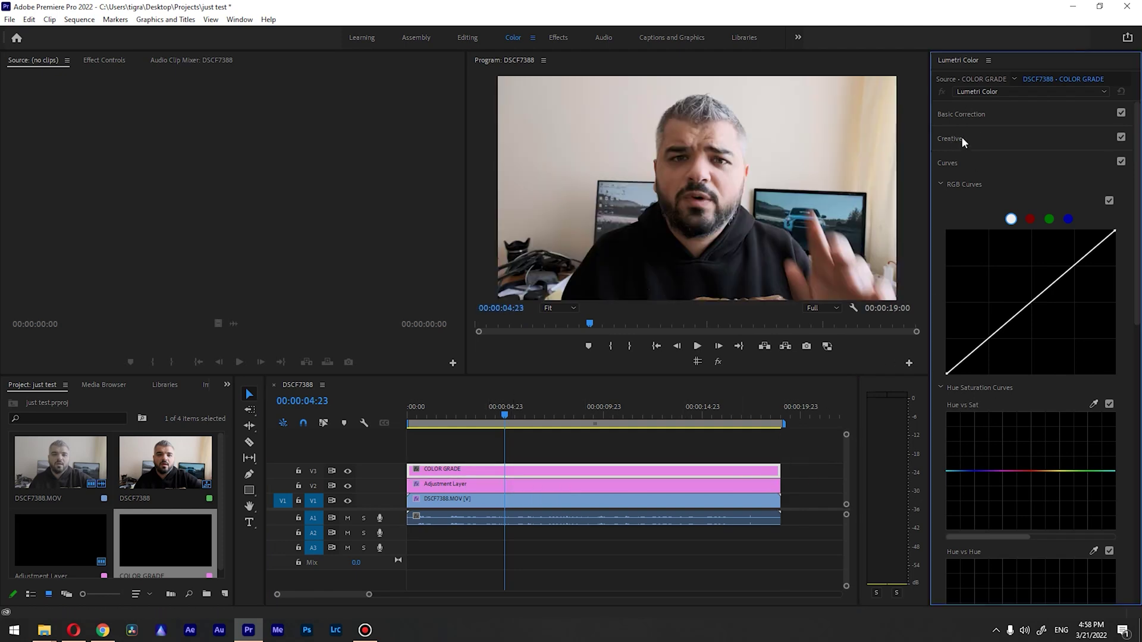
pyautogui.click(981, 114)
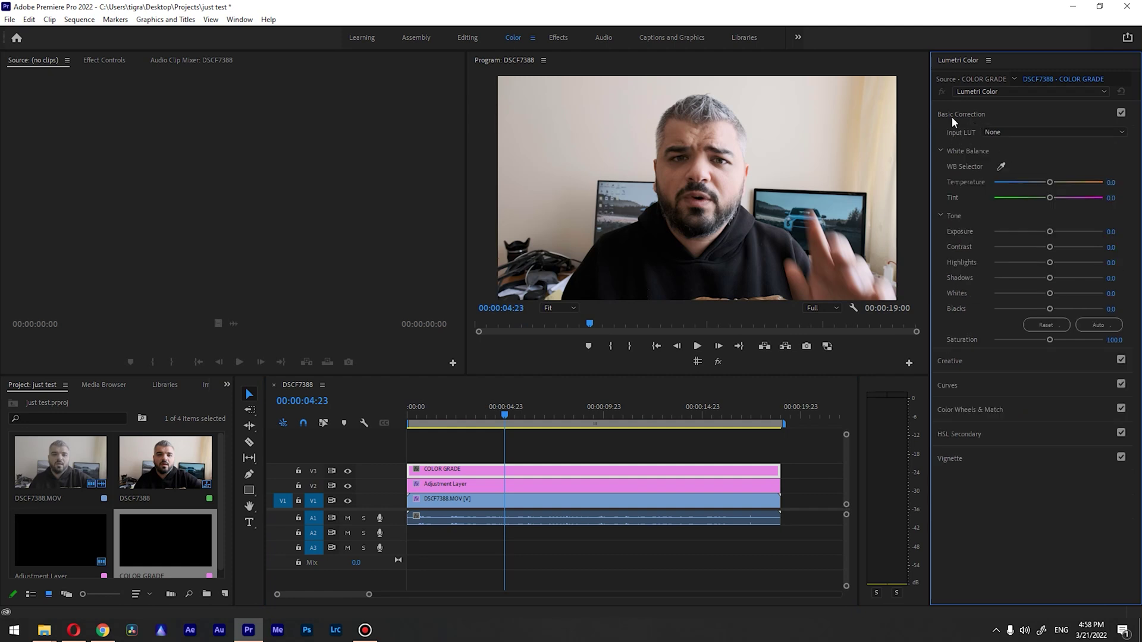
pyautogui.click(964, 363)
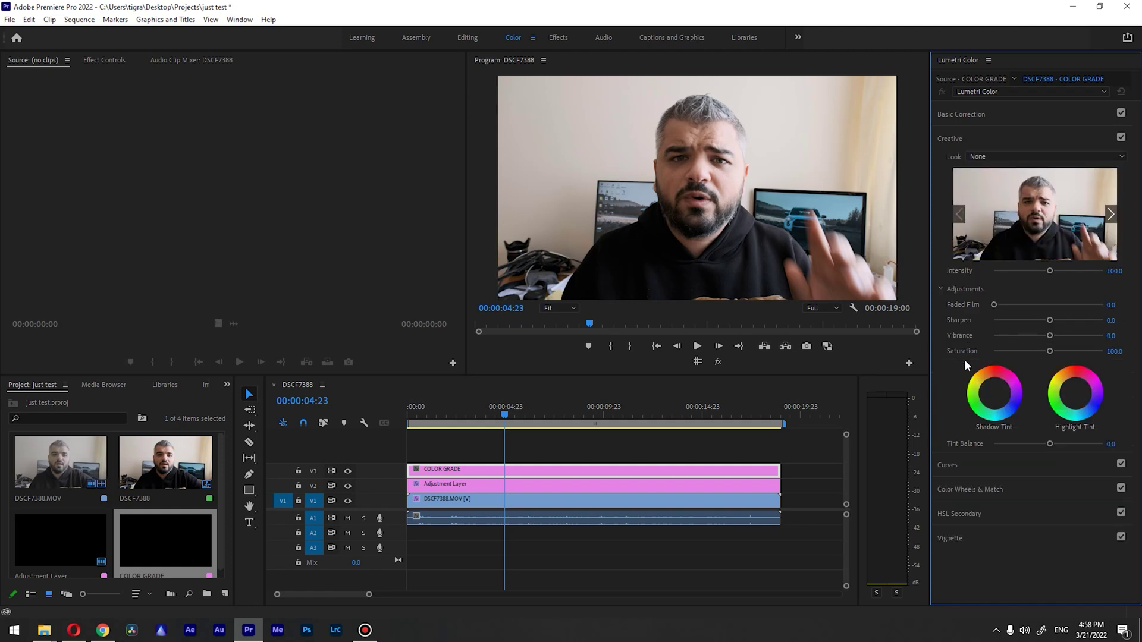
# - Load Talking head.cube from the Desktop as the Creative Look through the Look list's Browse option
pyautogui.click(999, 158)
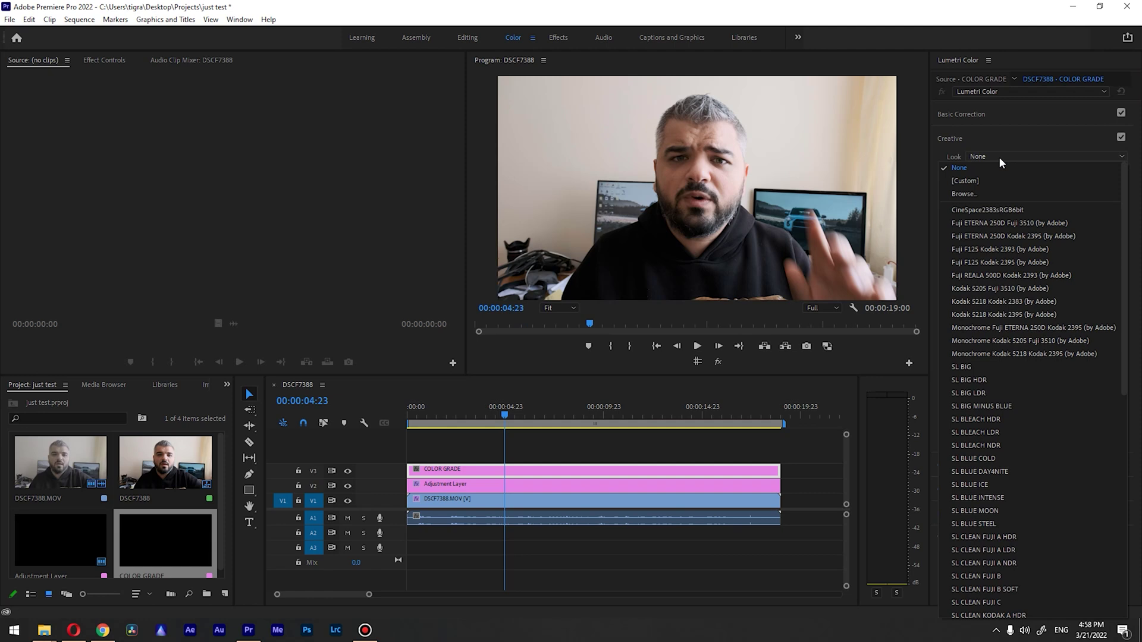
pyautogui.click(988, 193)
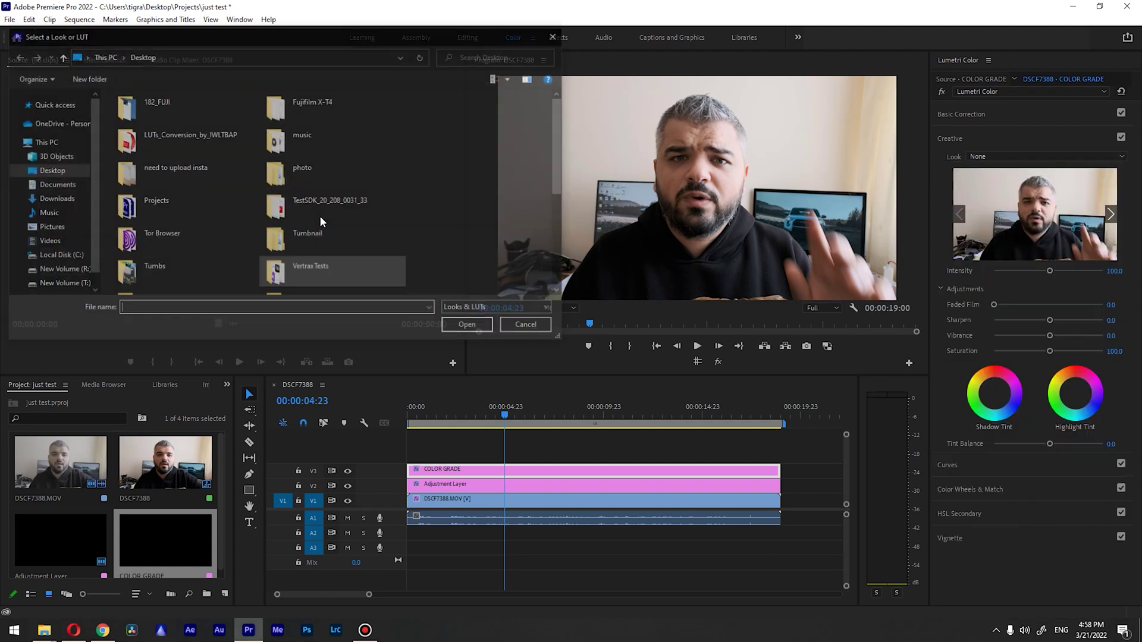
pyautogui.scroll(-5, 244, 258)
pyautogui.click(244, 272)
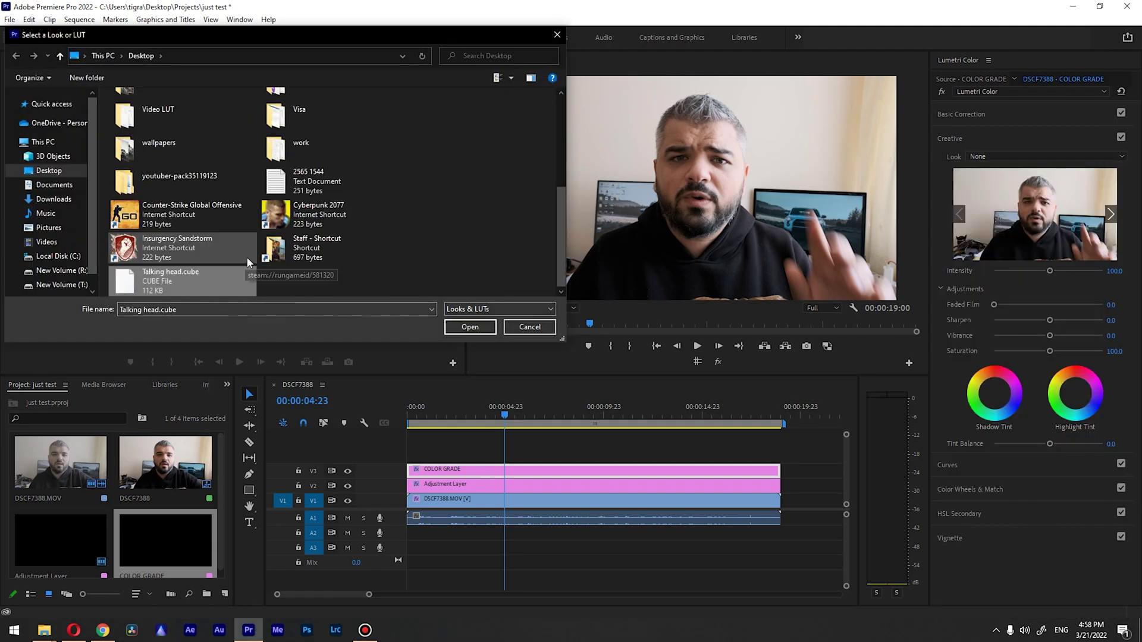
pyautogui.click(470, 327)
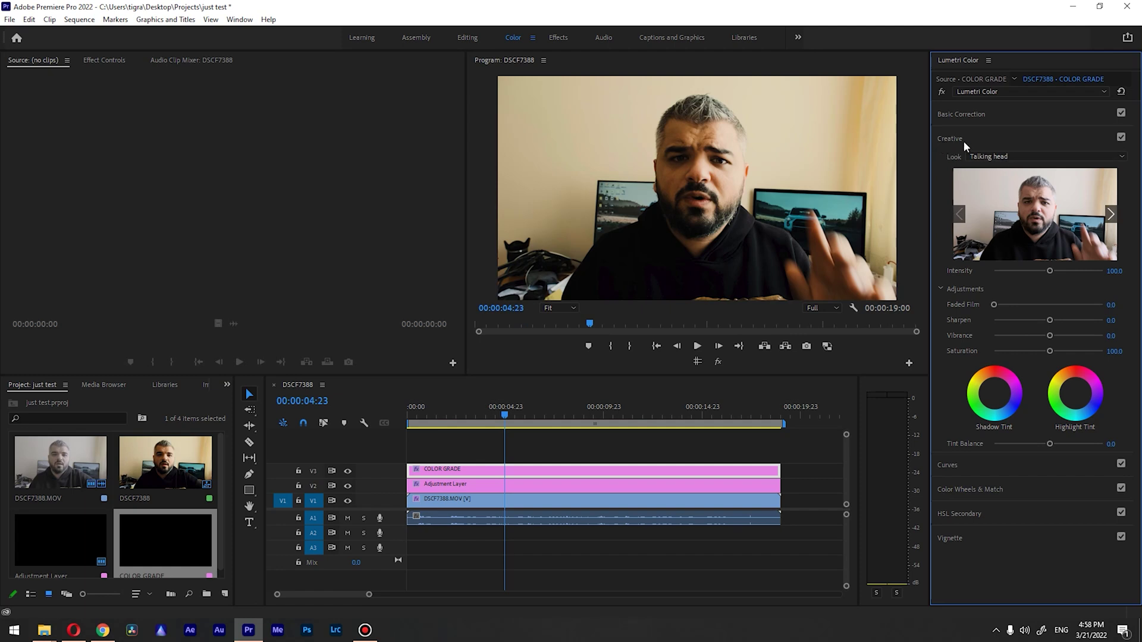
# - Push the look Intensity up to 200, then lower it to about 53.1
pyautogui.click(1053, 270)
pyautogui.moveTo(1072, 270); pyautogui.dragTo(1115, 272)
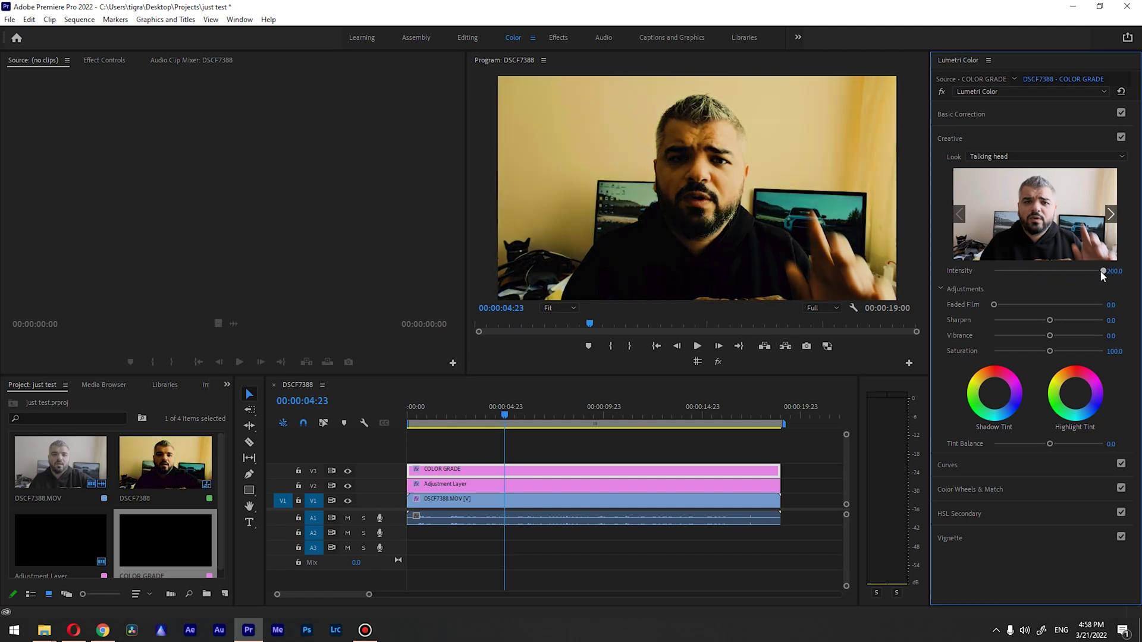
pyautogui.moveTo(1103, 273); pyautogui.dragTo(1020, 273)
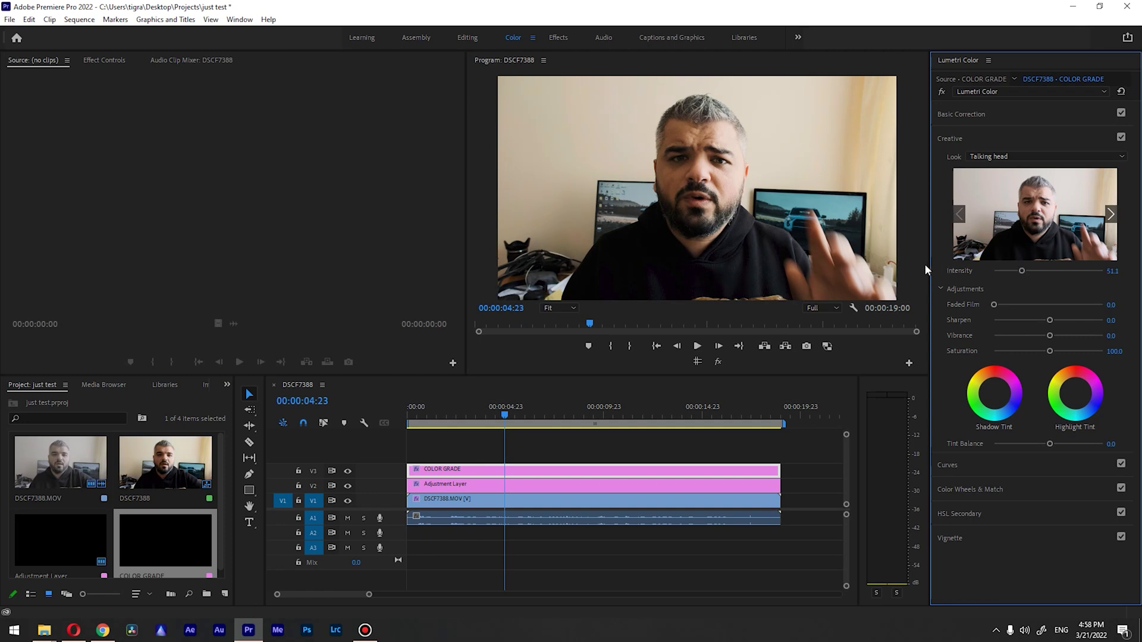
# - Toggle the Creative section off and on repeatedly to compare, leaving the Talking head look enabled
pyautogui.click(1121, 137)
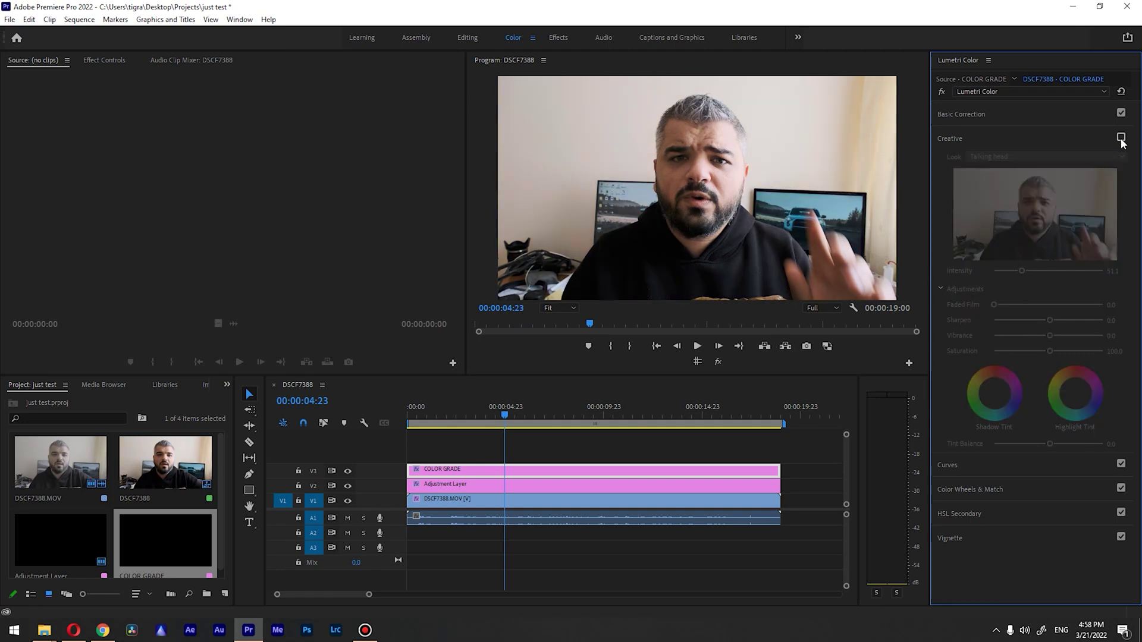
pyautogui.click(1121, 137)
pyautogui.click(1121, 138)
pyautogui.click(1121, 137)
pyautogui.click(1122, 138)
pyautogui.click(1121, 138)
pyautogui.click(1121, 137)
pyautogui.click(1122, 137)
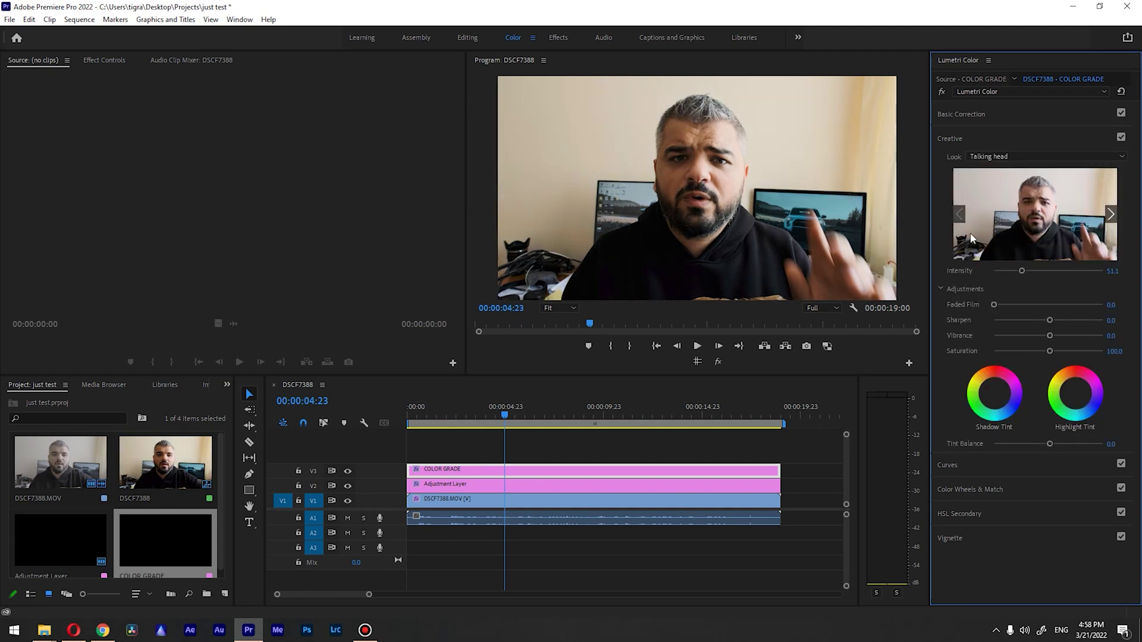